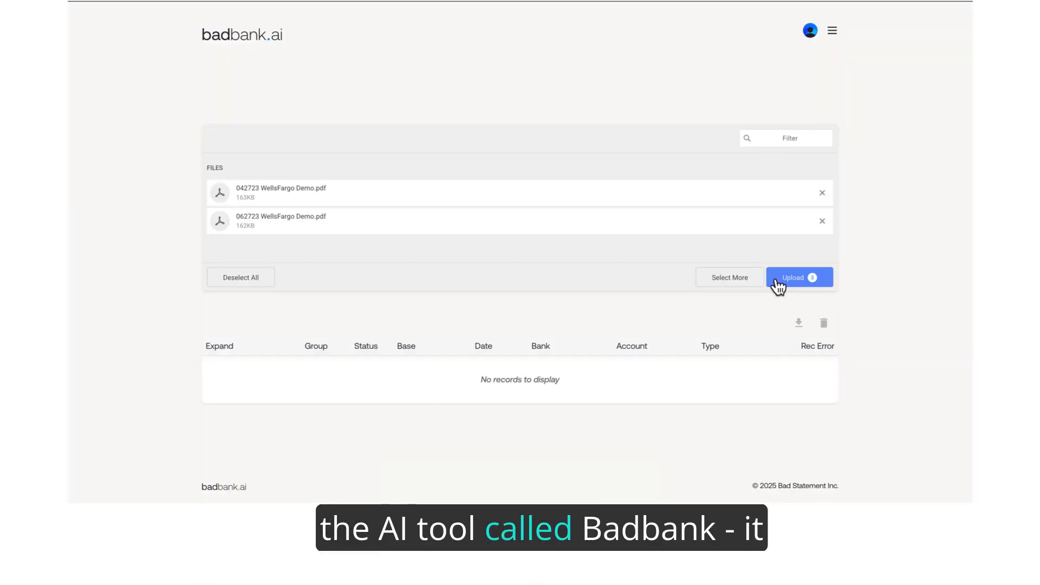
- Upload the selected WellsFargo Demo statement PDFs and download all processed statements of group 53031
{"action": "left_click", "coordinate": [778, 287]}
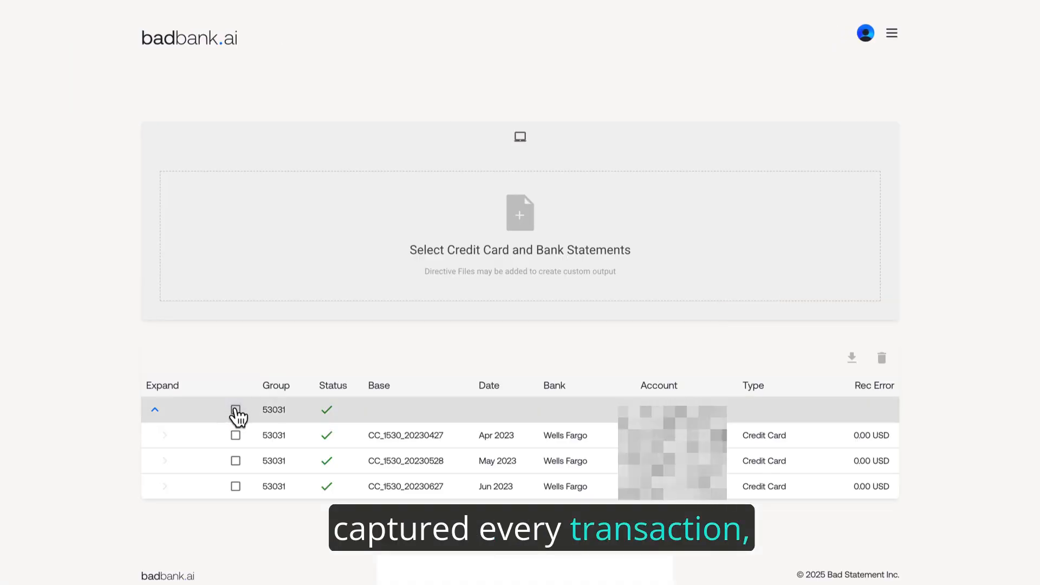
{"action": "left_click", "coordinate": [236, 410]}
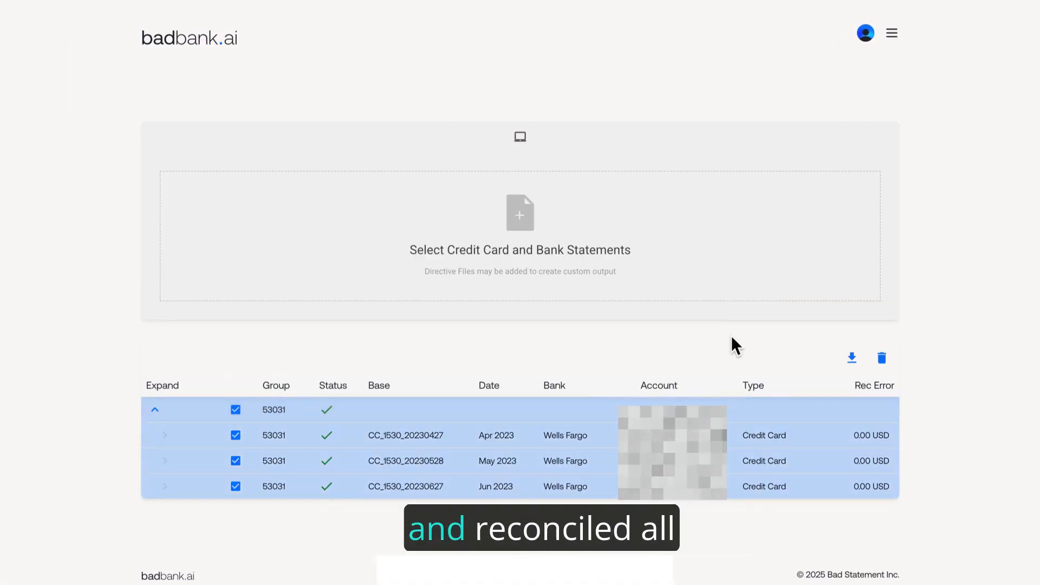
{"action": "left_click", "coordinate": [852, 359]}
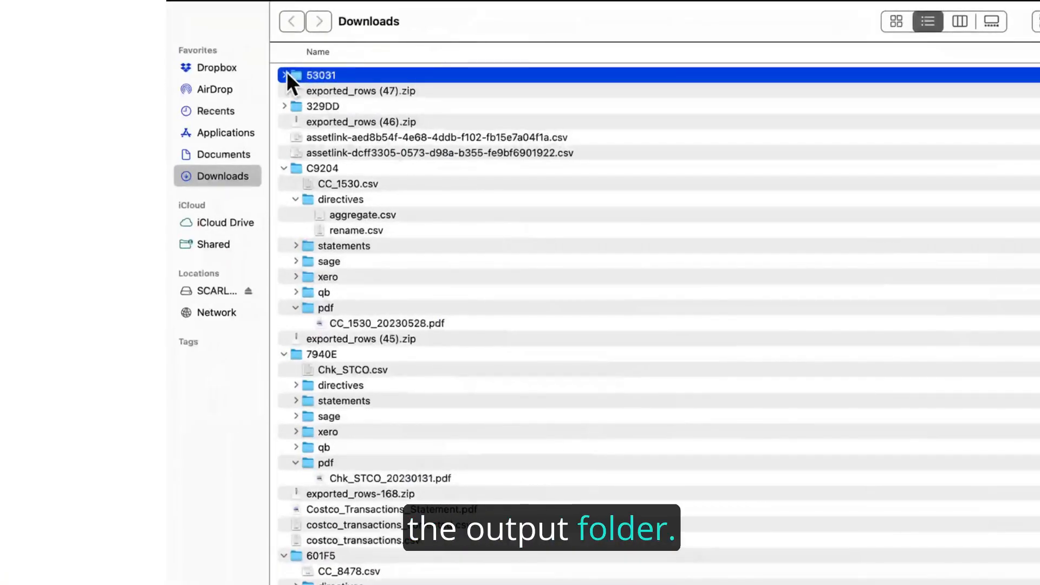
- Switch to Finder, expand the 53031 folder in Downloads and open CC_1530.csv in Numbers
{"action": "left_click", "coordinate": [284, 75]}
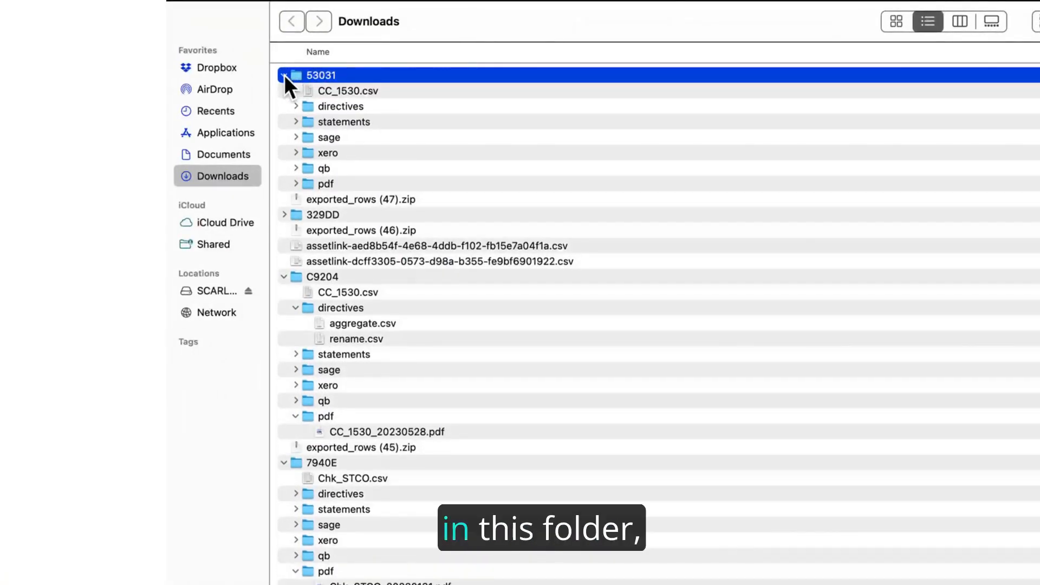
{"action": "double_click", "coordinate": [411, 87]}
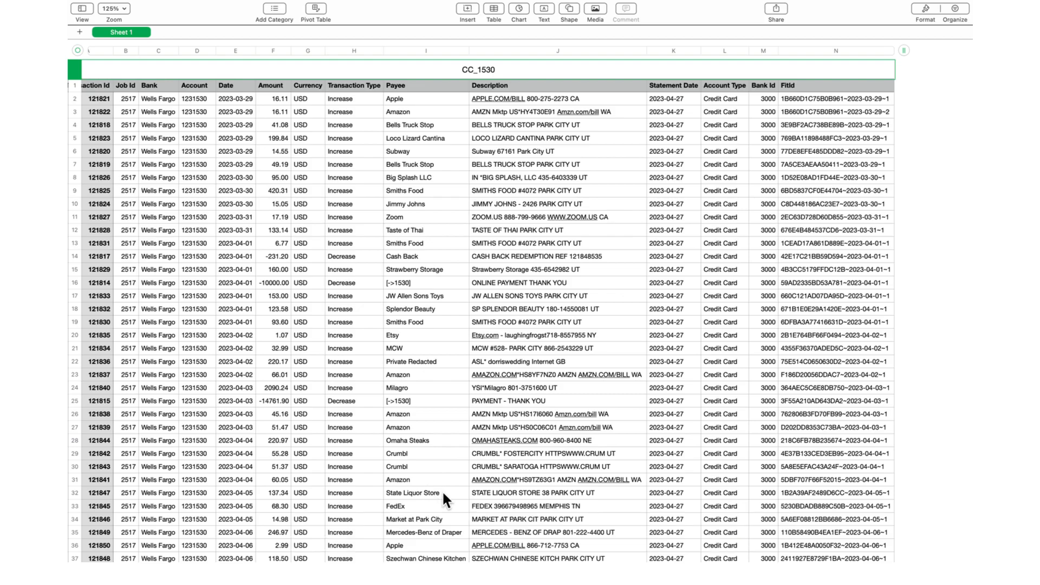
- Examine the transactions, payee names and reconciliation rows of all three monthly statements in the CC_1530 table
{"action": "scroll", "coordinate": [442, 490], "scroll_direction": "down", "scroll_amount": 5}
{"action": "scroll", "coordinate": [442, 490], "scroll_direction": "down", "scroll_amount": 15}
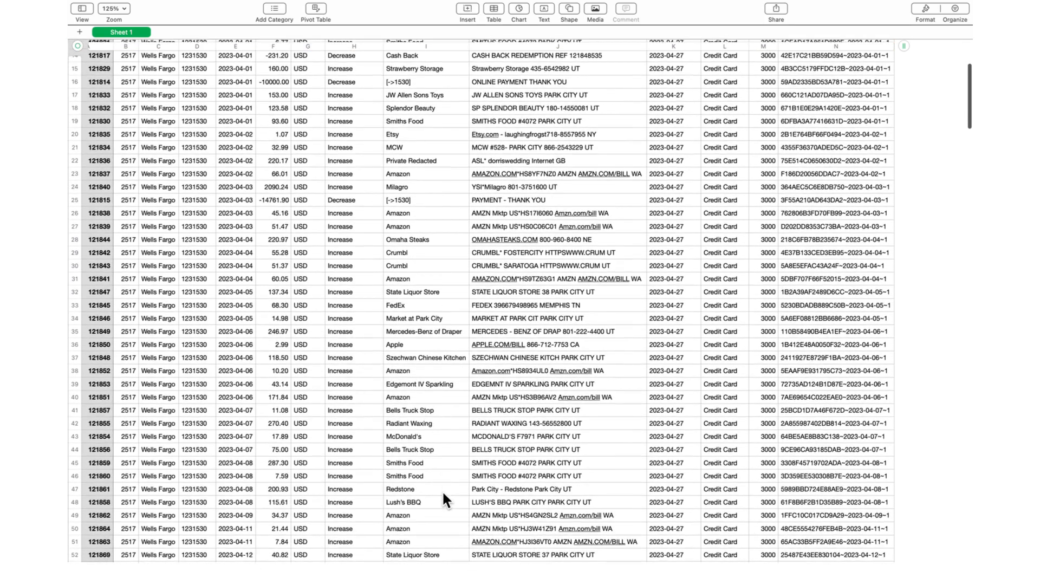
{"action": "scroll", "coordinate": [443, 497], "scroll_direction": "down", "scroll_amount": 9}
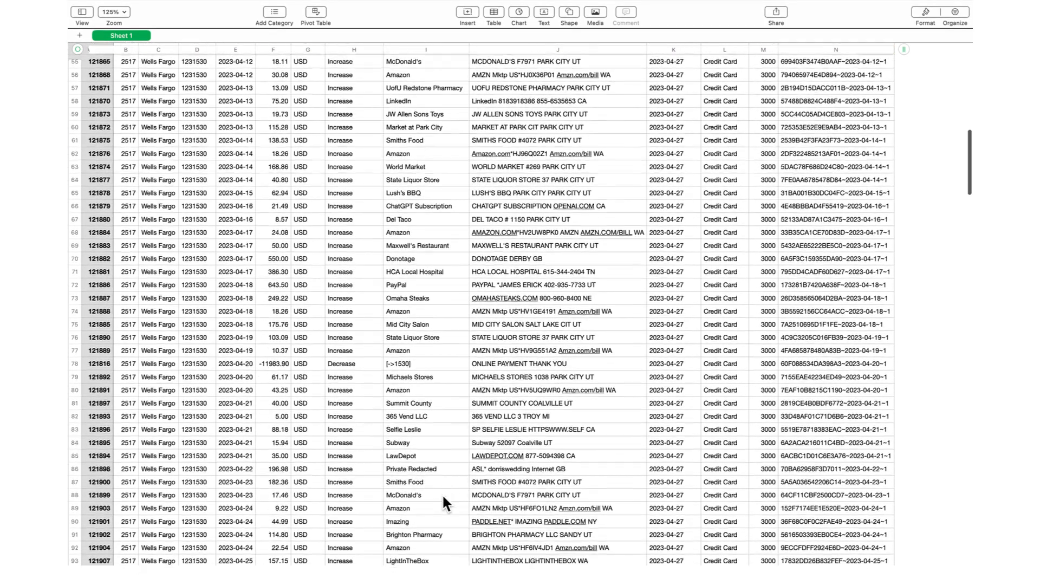
{"action": "scroll", "coordinate": [442, 493], "scroll_direction": "down", "scroll_amount": 6}
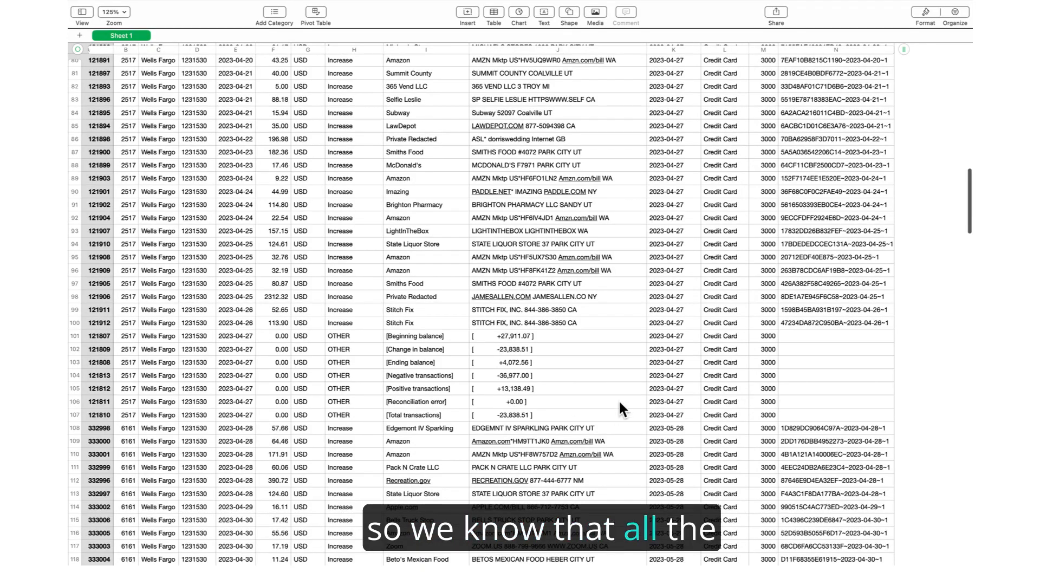
{"action": "scroll", "coordinate": [619, 404], "scroll_direction": "down", "scroll_amount": 15}
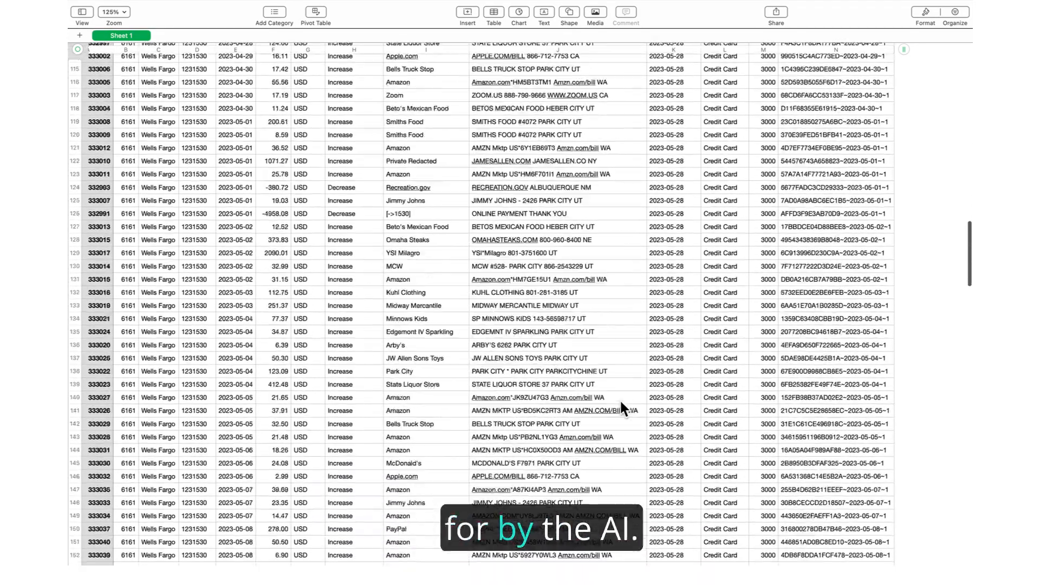
{"action": "scroll", "coordinate": [620, 402], "scroll_direction": "down", "scroll_amount": 20}
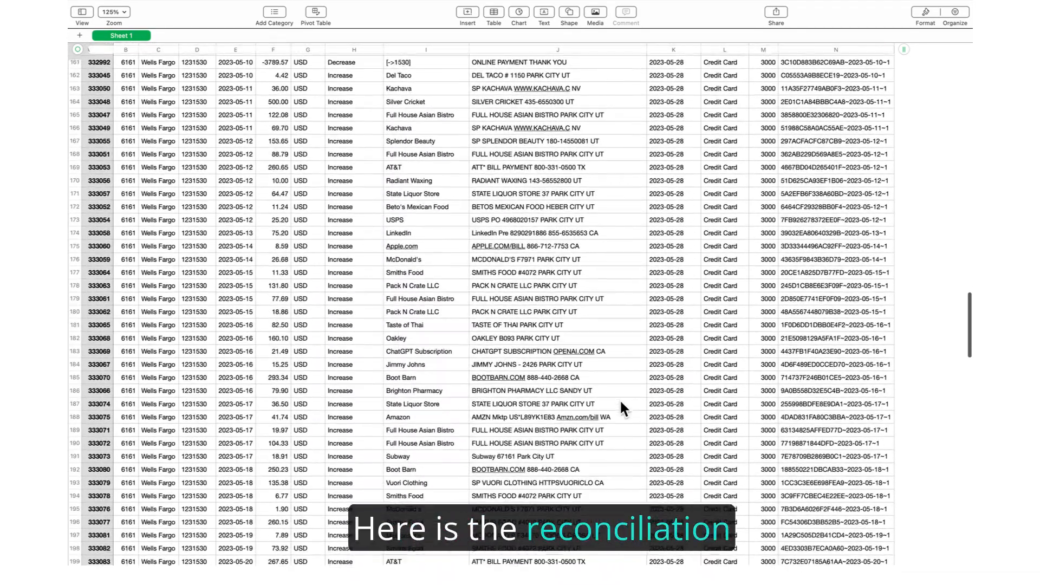
{"action": "scroll", "coordinate": [619, 399], "scroll_direction": "down", "scroll_amount": 17}
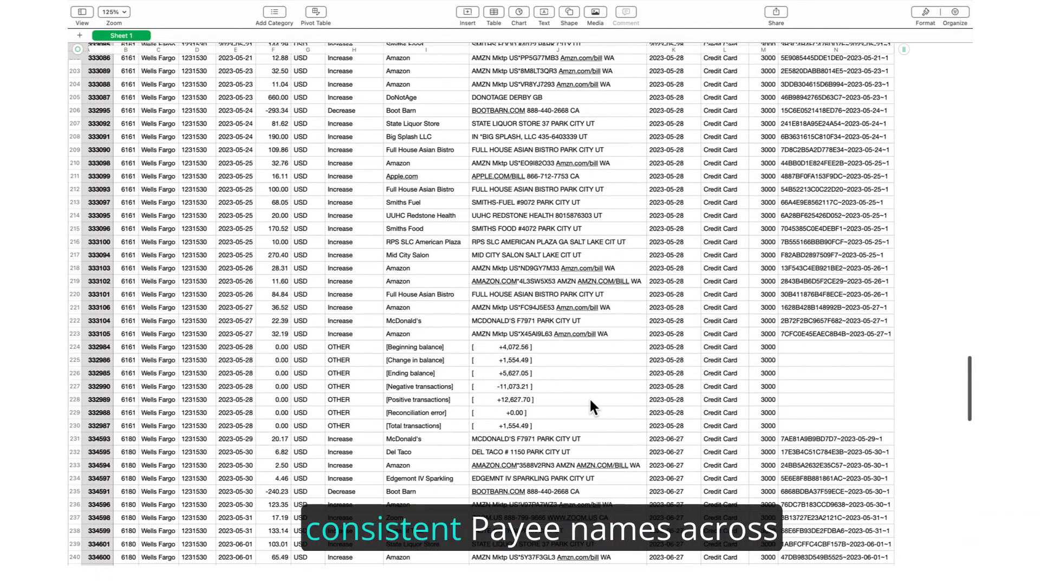
{"action": "scroll", "coordinate": [589, 398], "scroll_direction": "down", "scroll_amount": 17}
{"action": "scroll", "coordinate": [590, 408], "scroll_direction": "down", "scroll_amount": 15}
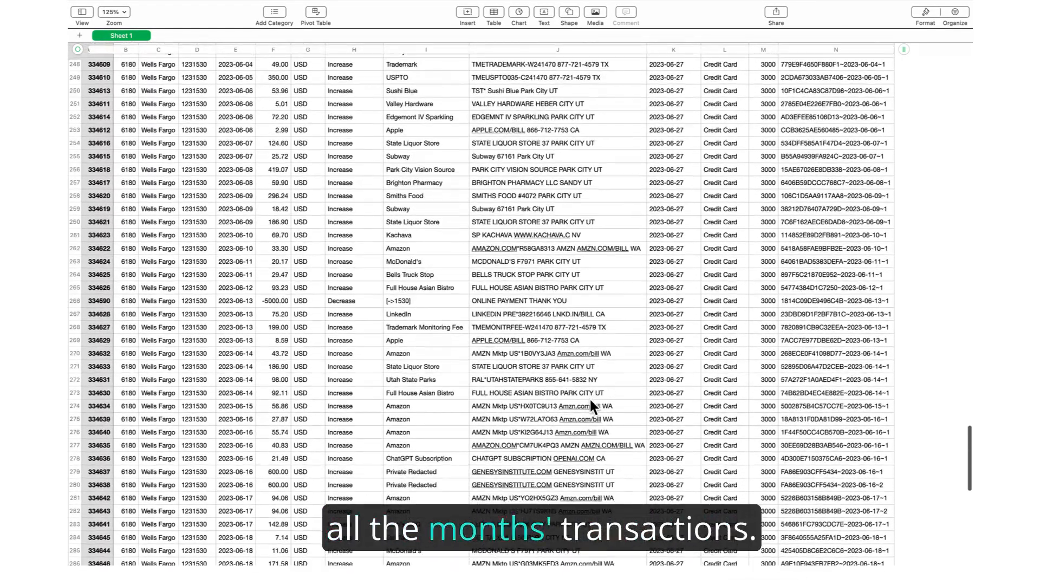
{"action": "scroll", "coordinate": [589, 398], "scroll_direction": "down", "scroll_amount": 4}
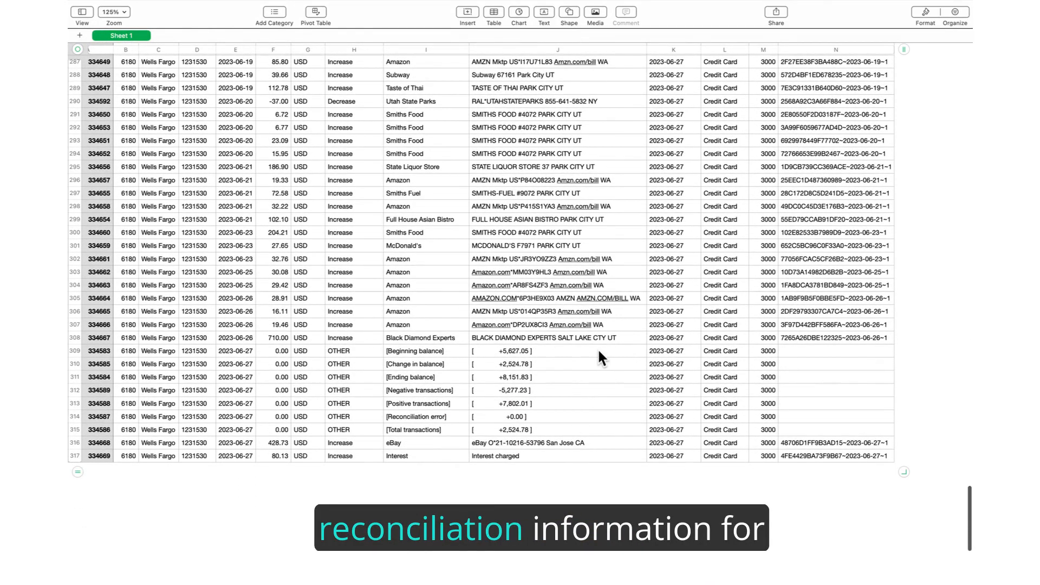
{"action": "scroll", "coordinate": [614, 325], "scroll_direction": "up", "scroll_amount": 20}
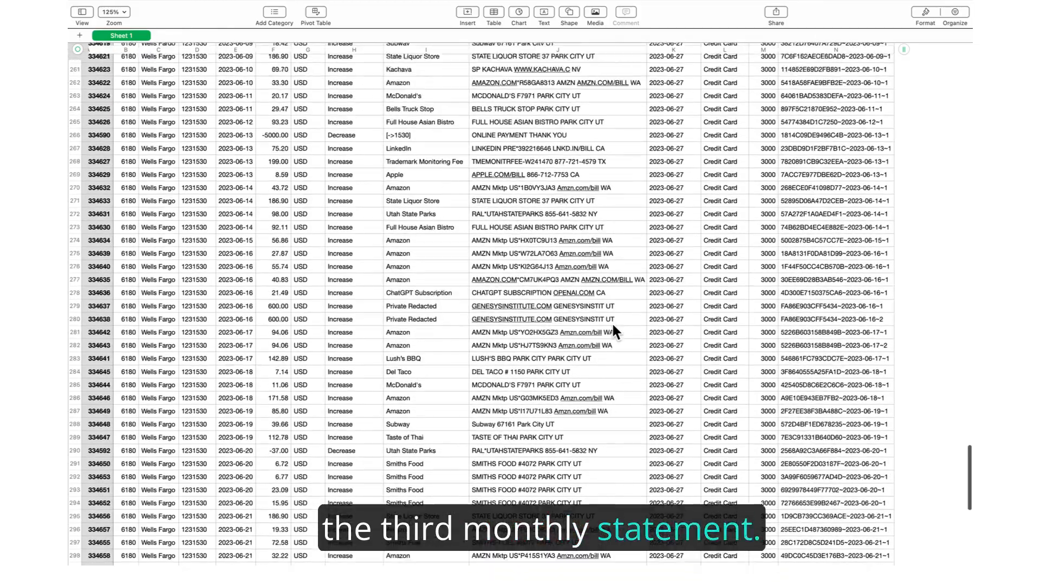
{"action": "scroll", "coordinate": [614, 326], "scroll_direction": "up", "scroll_amount": 20}
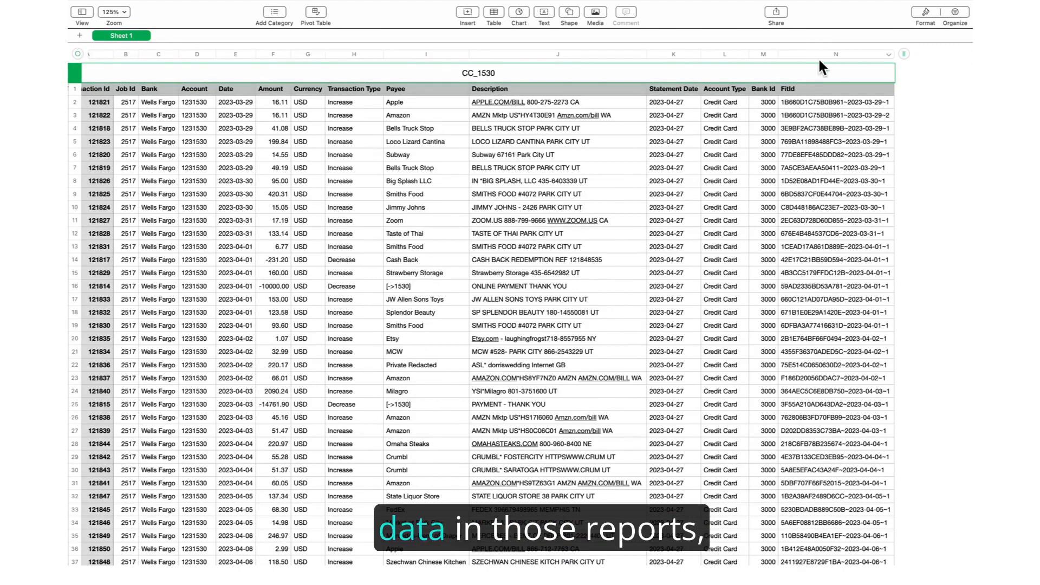
- Sort the CC_1530 table in ascending order by the FitId column
{"action": "left_click", "coordinate": [851, 54]}
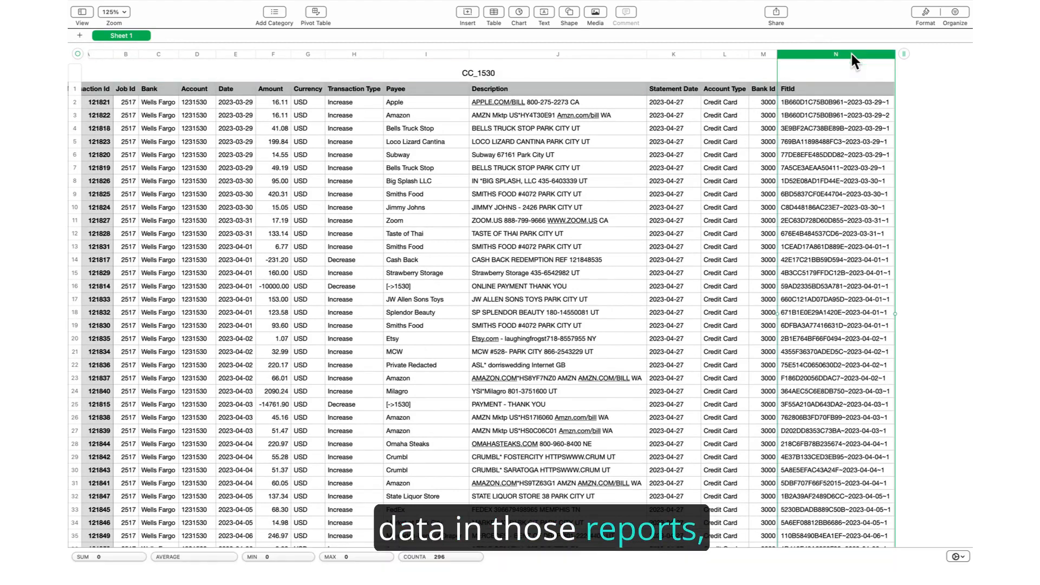
{"action": "left_click", "coordinate": [891, 54]}
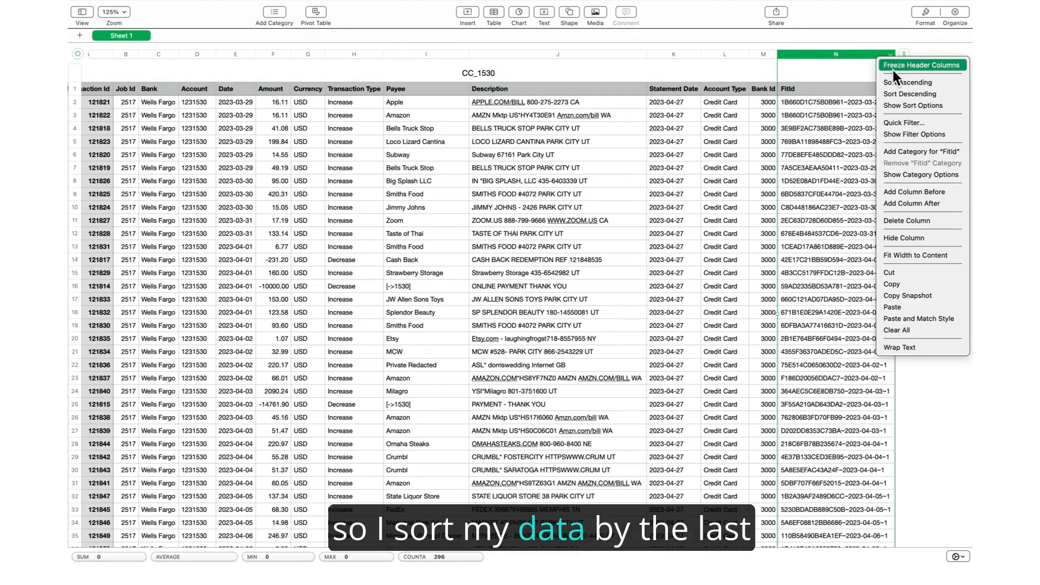
{"action": "left_click", "coordinate": [944, 82]}
{"action": "left_click", "coordinate": [828, 164]}
- Clear the balance and reconciliation rows without a FitId at the end of the table, rows 297 to 317
{"action": "scroll", "coordinate": [828, 164], "scroll_direction": "down", "scroll_amount": 20}
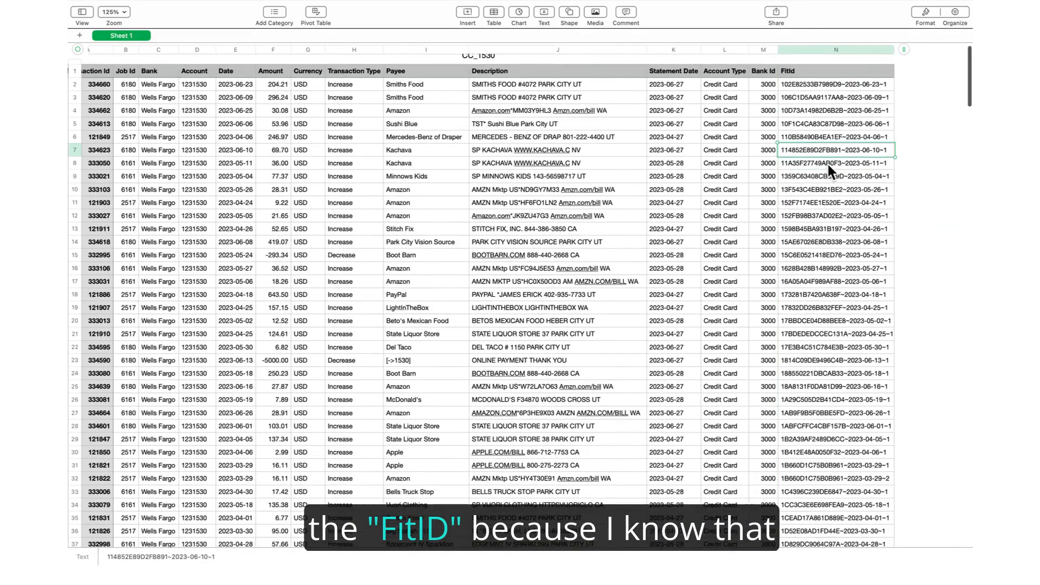
{"action": "scroll", "coordinate": [828, 167], "scroll_direction": "down", "scroll_amount": 20}
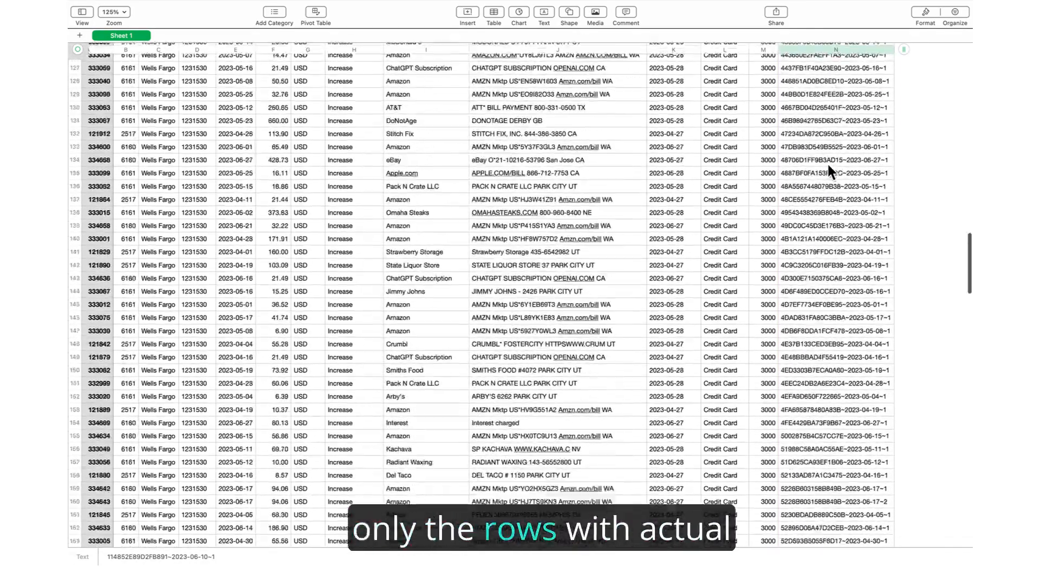
{"action": "scroll", "coordinate": [828, 168], "scroll_direction": "down", "scroll_amount": 18}
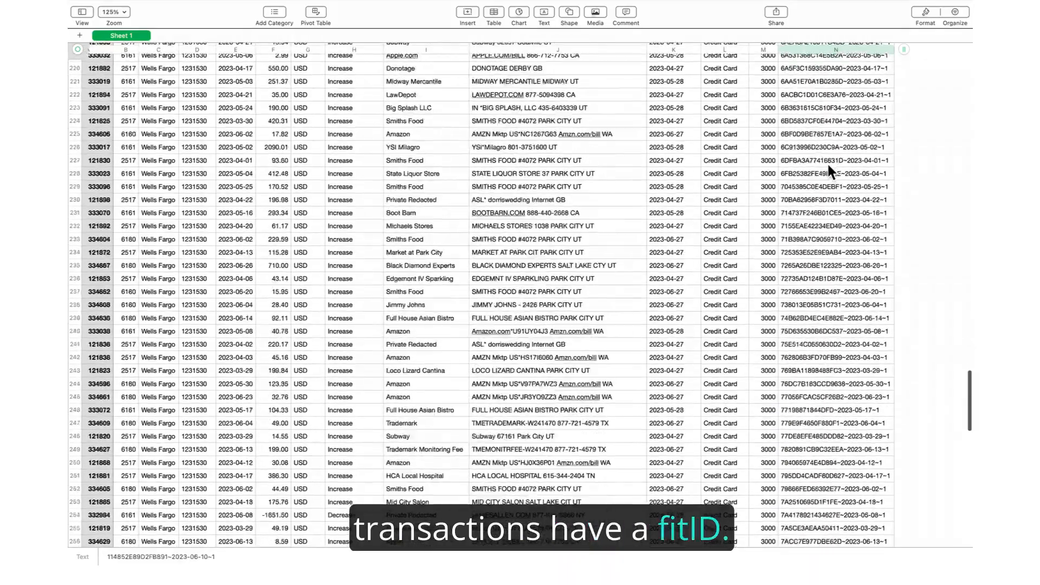
{"action": "scroll", "coordinate": [828, 167], "scroll_direction": "down", "scroll_amount": 10}
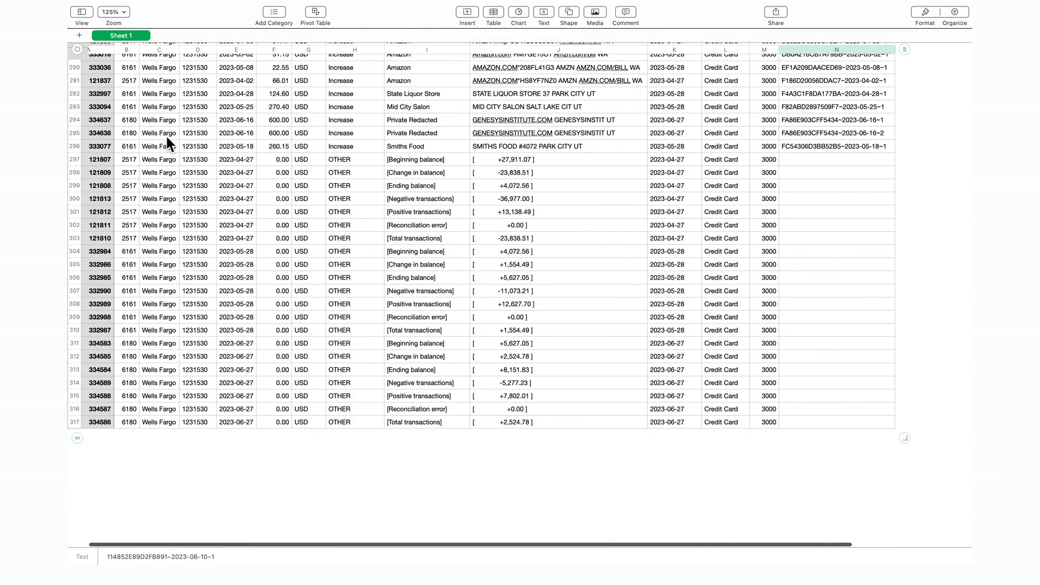
{"action": "left_click_drag", "start_coordinate": [74, 159], "coordinate": [108, 415]}
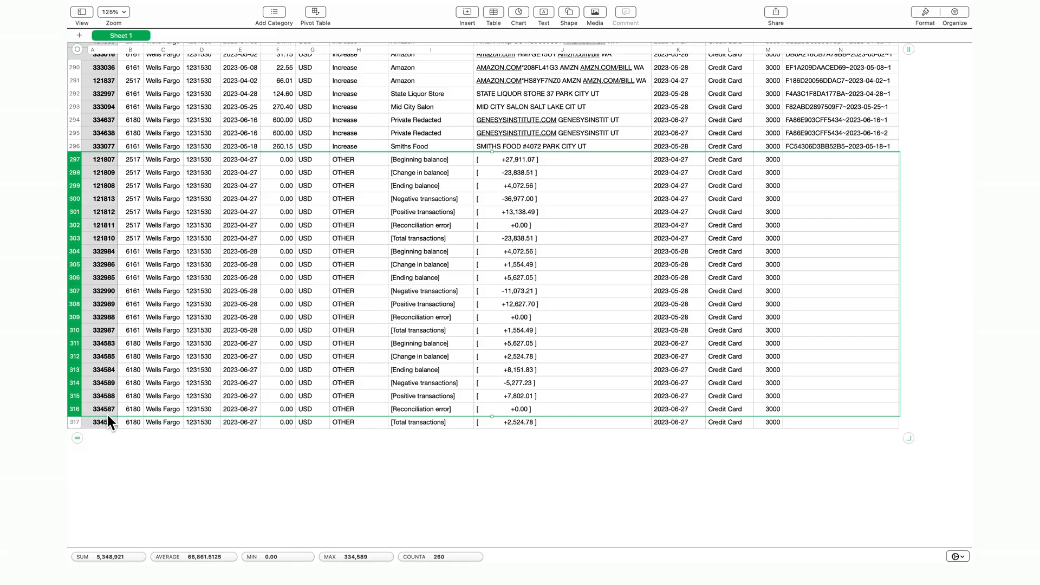
{"action": "key", "text": "Delete"}
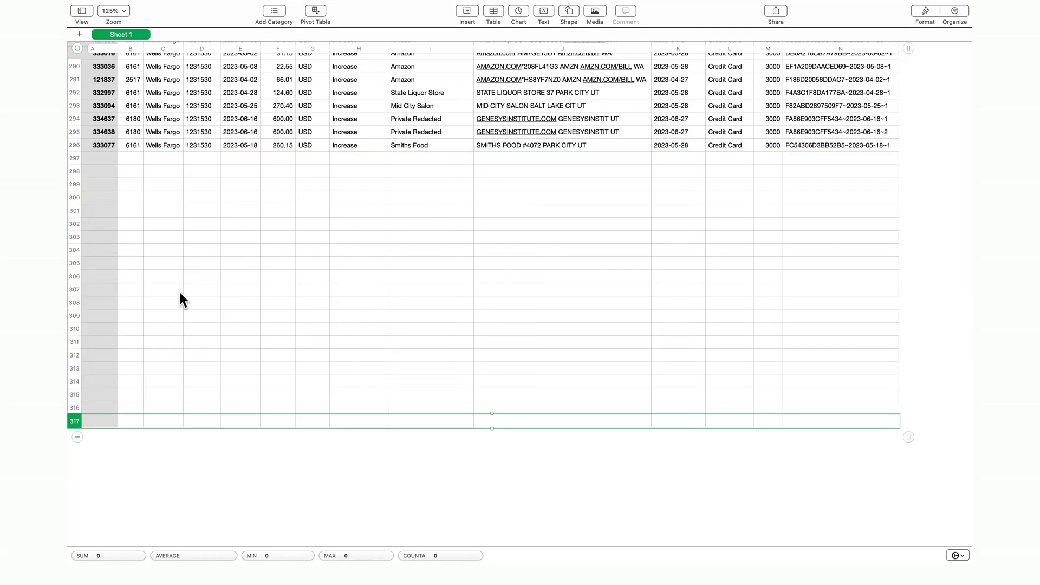
- Create a pivot table from the CC_1530 data with Payee as rows and the sum of Amount as values
{"action": "scroll", "coordinate": [180, 293], "scroll_direction": "up", "scroll_amount": 20}
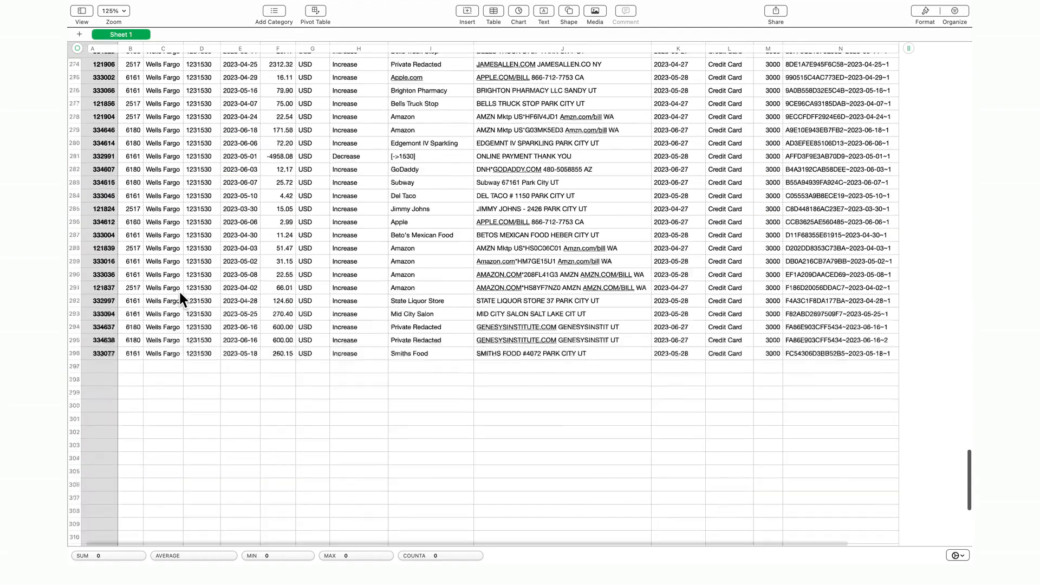
{"action": "scroll", "coordinate": [178, 290], "scroll_direction": "up", "scroll_amount": 15}
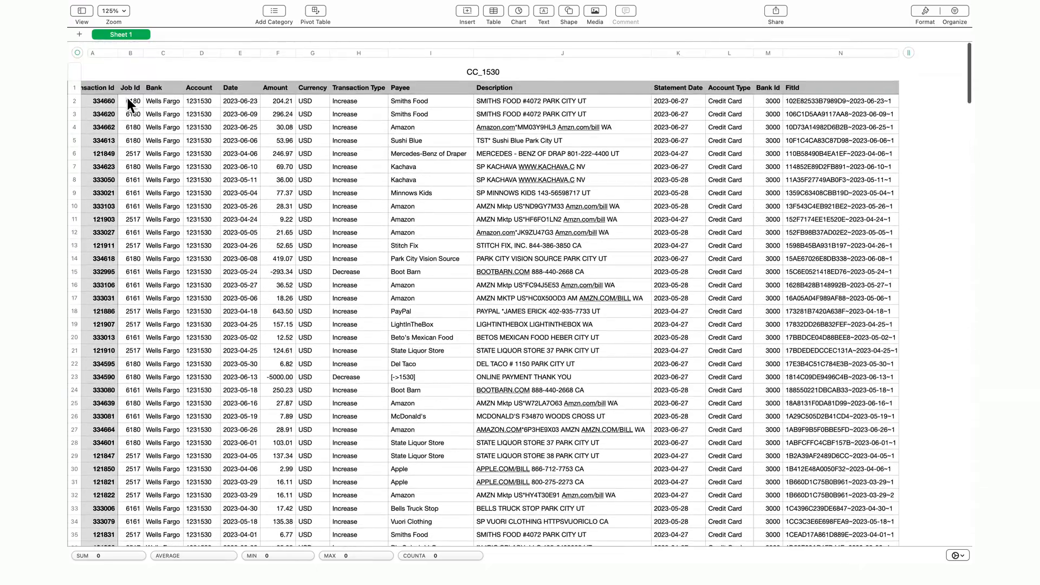
{"action": "left_click", "coordinate": [129, 102]}
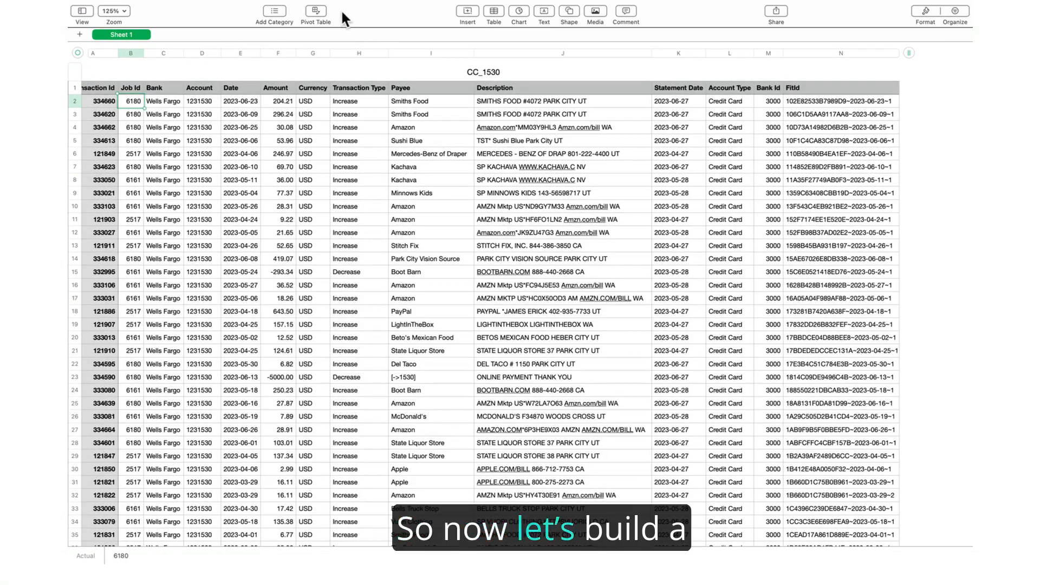
{"action": "left_click", "coordinate": [317, 11]}
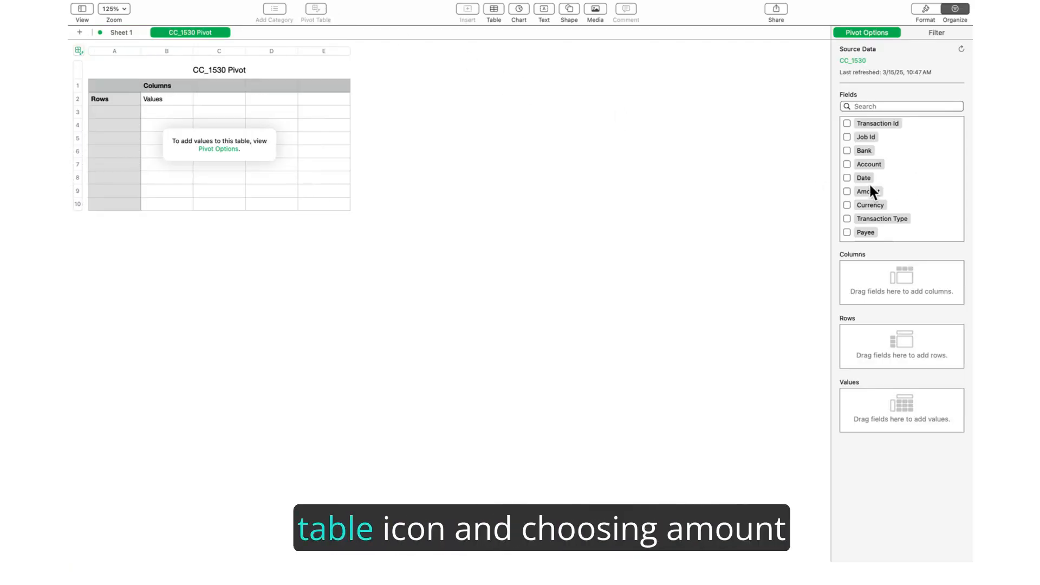
{"action": "left_click", "coordinate": [847, 191]}
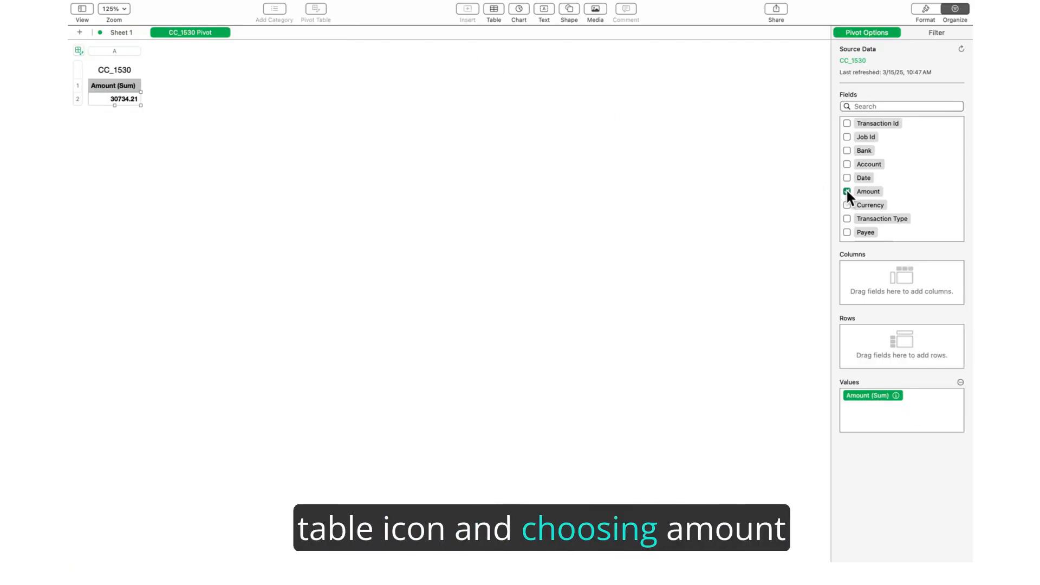
{"action": "left_click", "coordinate": [846, 232]}
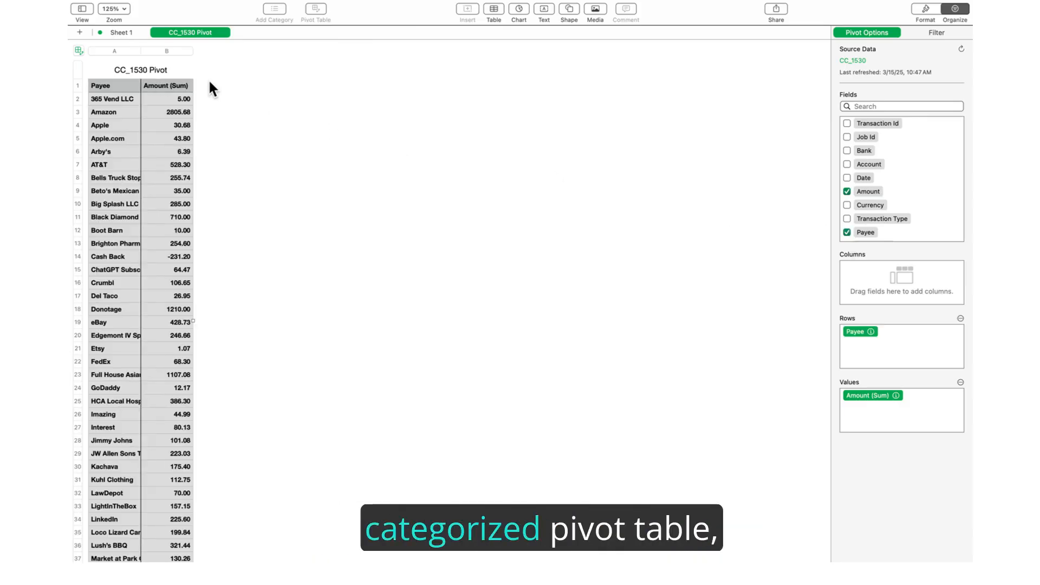
- Widen the pivot table's Payee column to fit the full names and add Statement Date as its columns
{"action": "left_click_drag", "start_coordinate": [142, 51], "coordinate": [180, 53]}
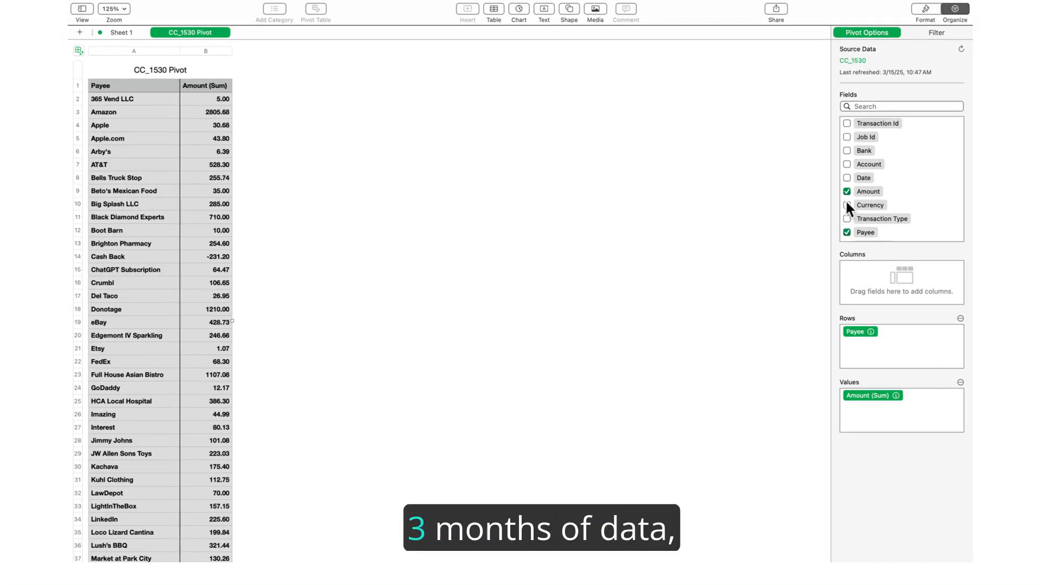
{"action": "scroll", "coordinate": [911, 196], "scroll_direction": "down", "scroll_amount": 3}
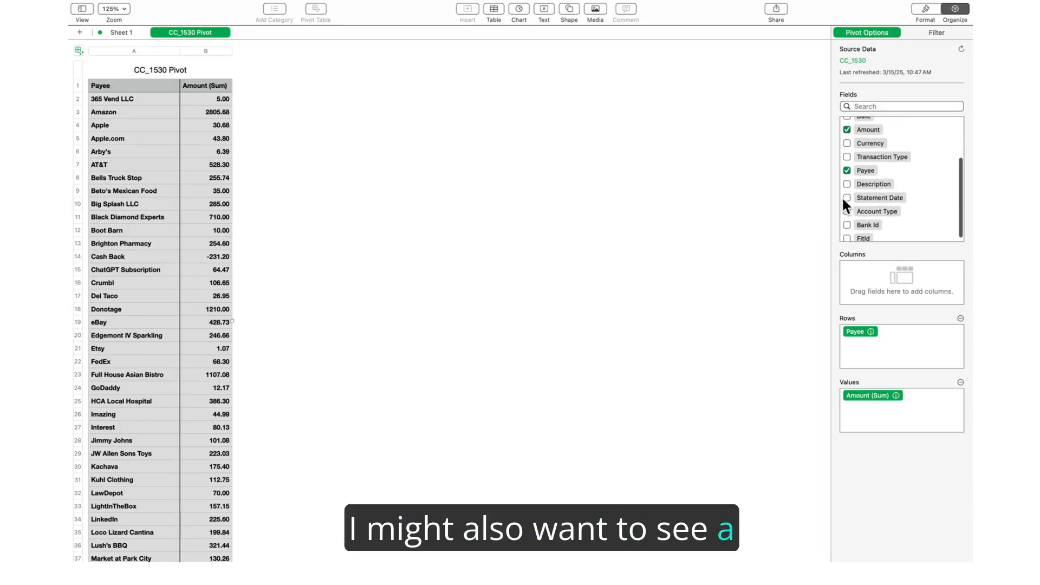
{"action": "left_click", "coordinate": [848, 198]}
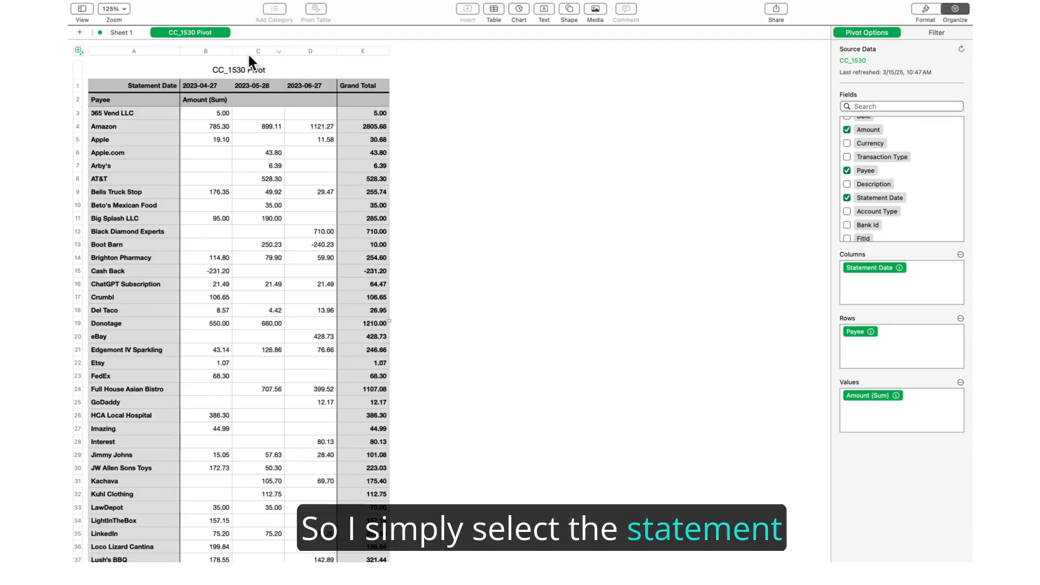
- Change the pivot table's title to "Expense Report"
{"action": "left_click", "coordinate": [268, 69]}
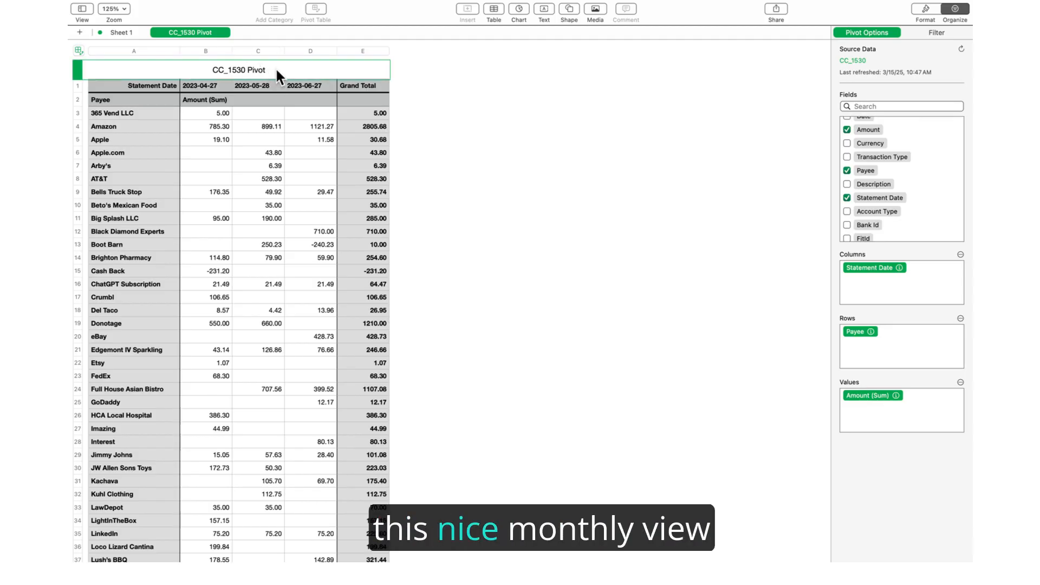
{"action": "left_click", "coordinate": [274, 67]}
{"action": "left_click_drag", "start_coordinate": [273, 67], "coordinate": [209, 67]}
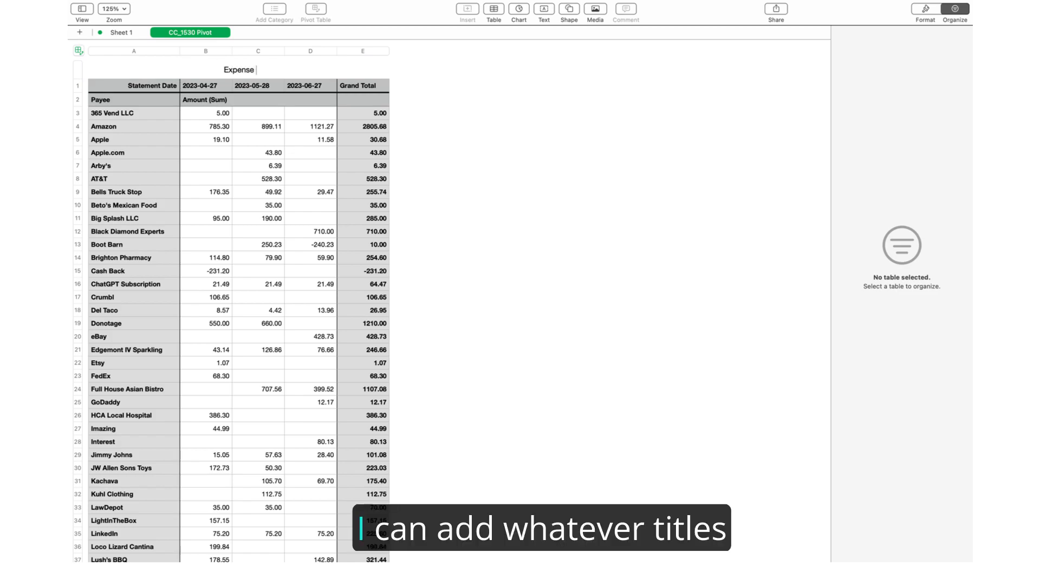
{"action": "type", "text": "port"}
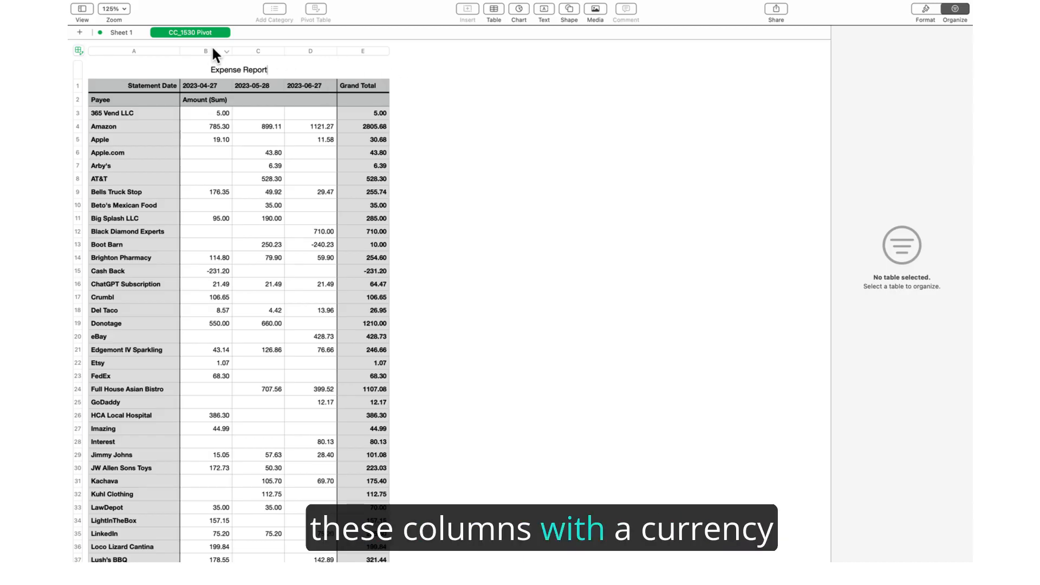
- Format the pivot table's three statement date columns and the Grand Total column, B through E, as Currency
{"action": "left_click_drag", "start_coordinate": [211, 51], "coordinate": [343, 51]}
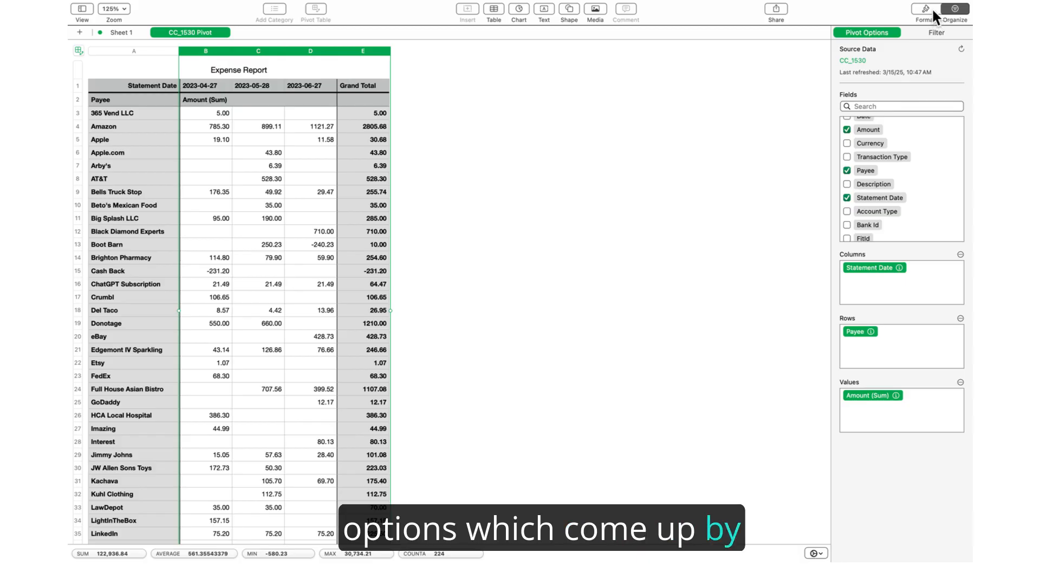
{"action": "left_click", "coordinate": [934, 13]}
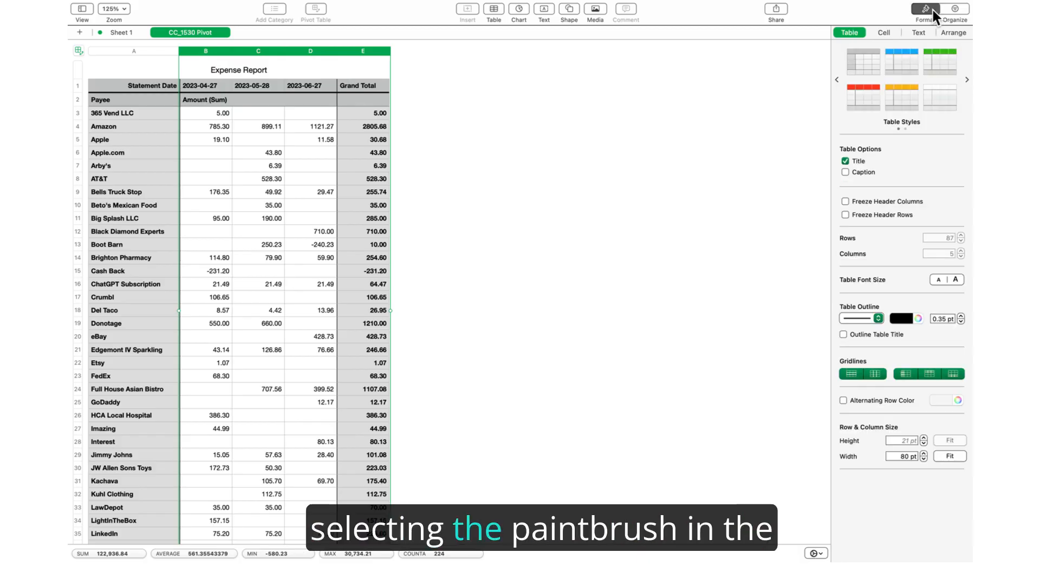
{"action": "left_click", "coordinate": [895, 31]}
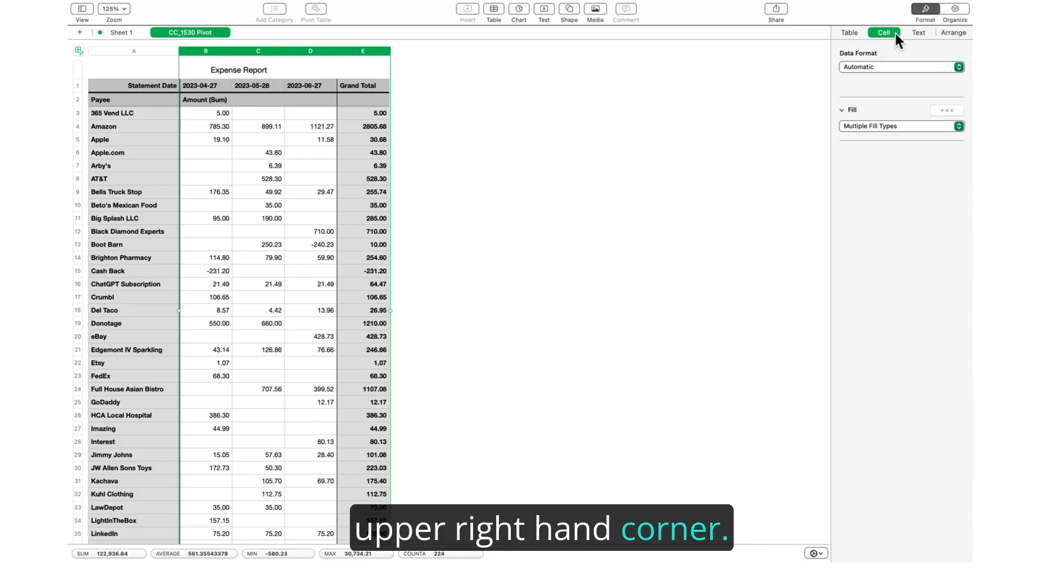
{"action": "left_click", "coordinate": [958, 66]}
{"action": "left_click", "coordinate": [887, 96]}
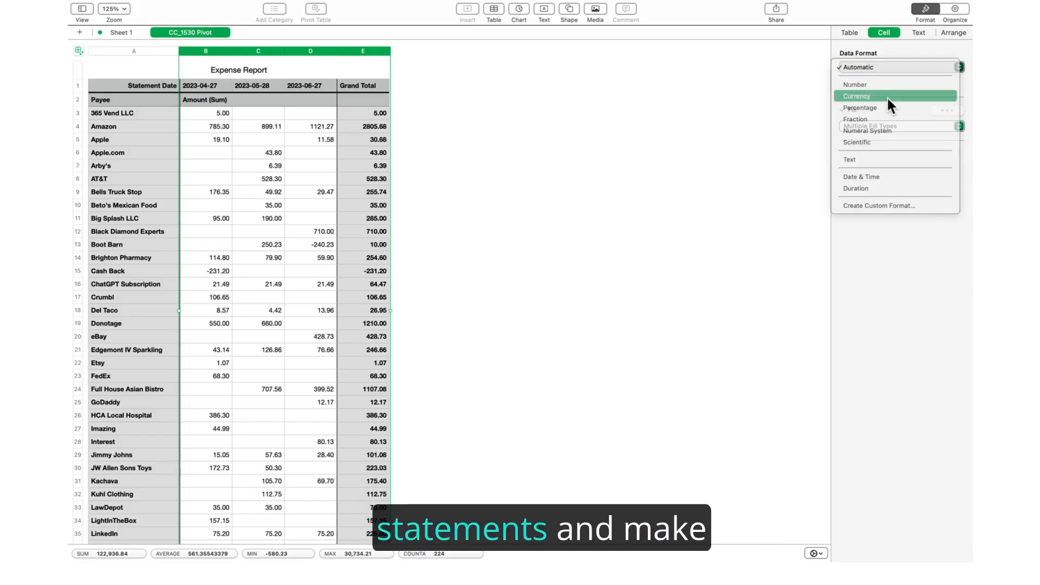
{"action": "left_click", "coordinate": [543, 213]}
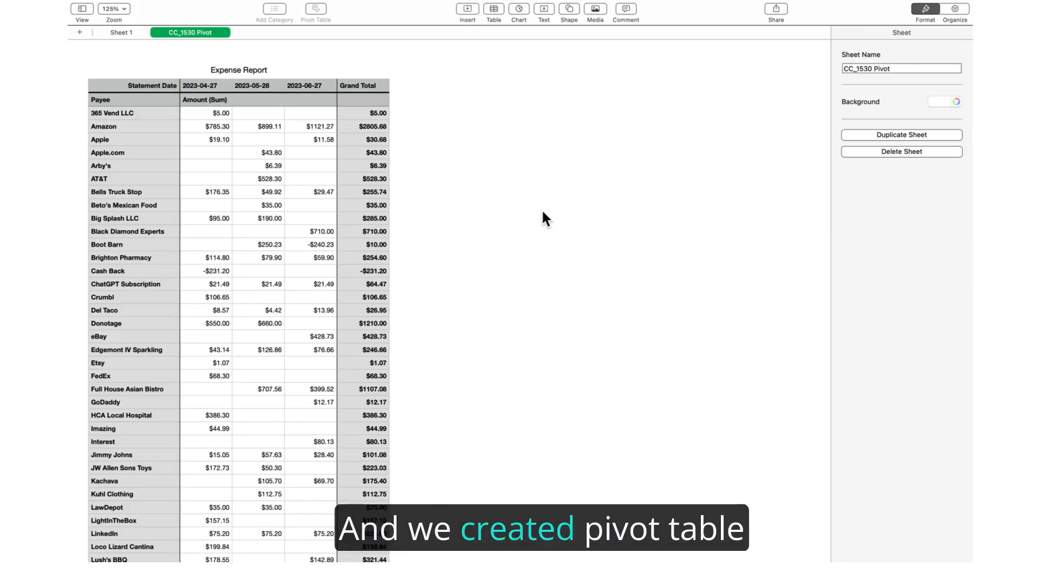
- Review the finished expense report's payee amounts from the first payee down to the Grand Total row and back up
{"action": "scroll", "coordinate": [543, 212], "scroll_direction": "down", "scroll_amount": 5}
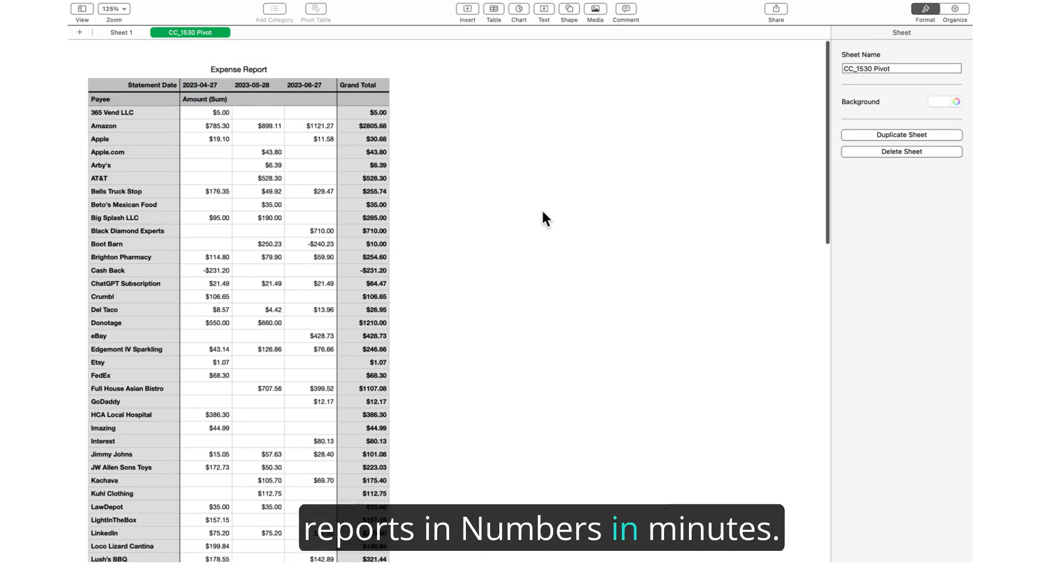
{"action": "scroll", "coordinate": [543, 212], "scroll_direction": "down", "scroll_amount": 7}
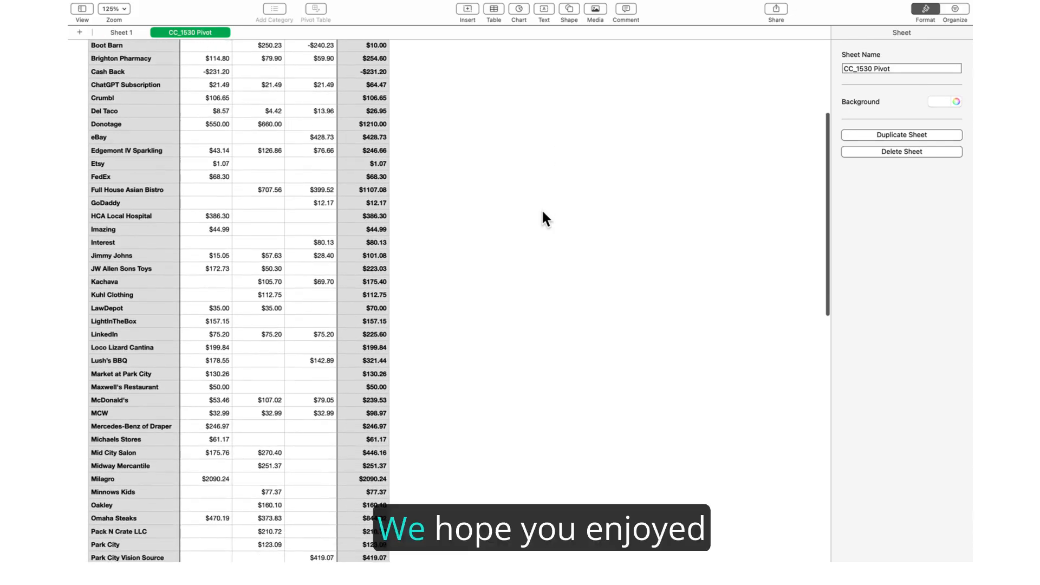
{"action": "scroll", "coordinate": [542, 212], "scroll_direction": "down", "scroll_amount": 6}
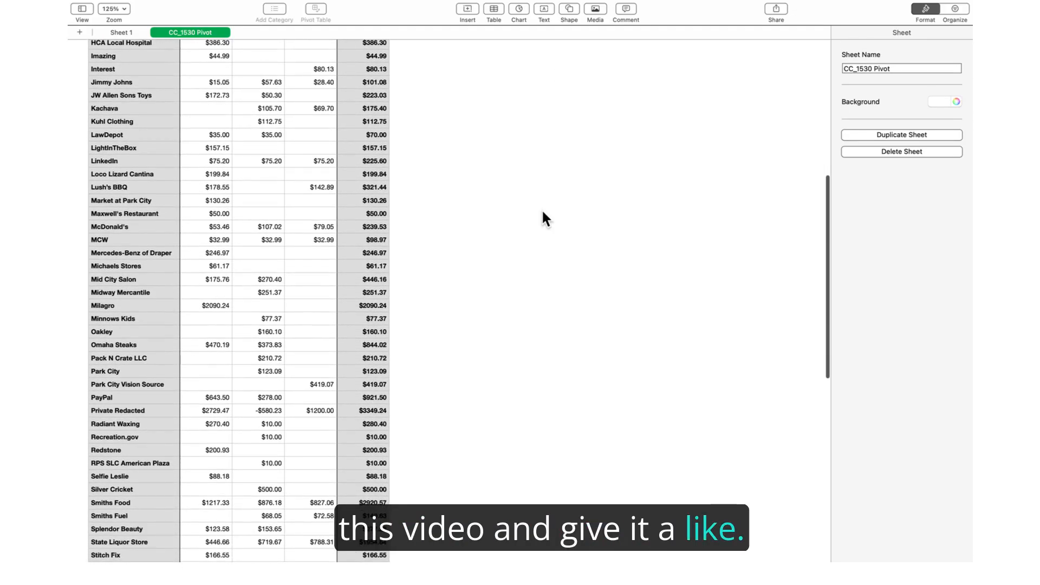
{"action": "scroll", "coordinate": [542, 212], "scroll_direction": "down", "scroll_amount": 5}
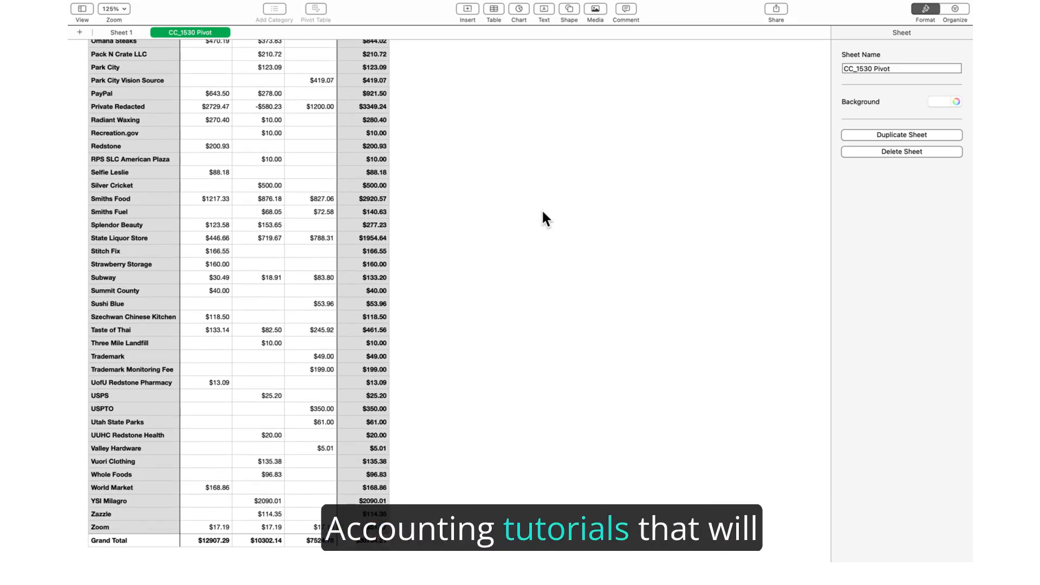
{"action": "scroll", "coordinate": [542, 212], "scroll_direction": "up", "scroll_amount": 13}
{"action": "scroll", "coordinate": [542, 213], "scroll_direction": "up", "scroll_amount": 9}
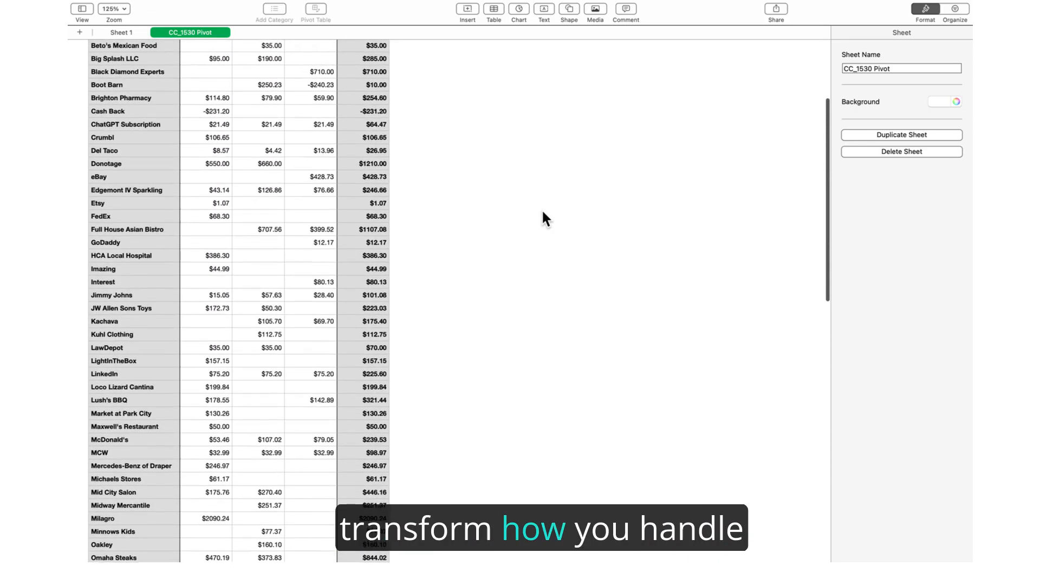